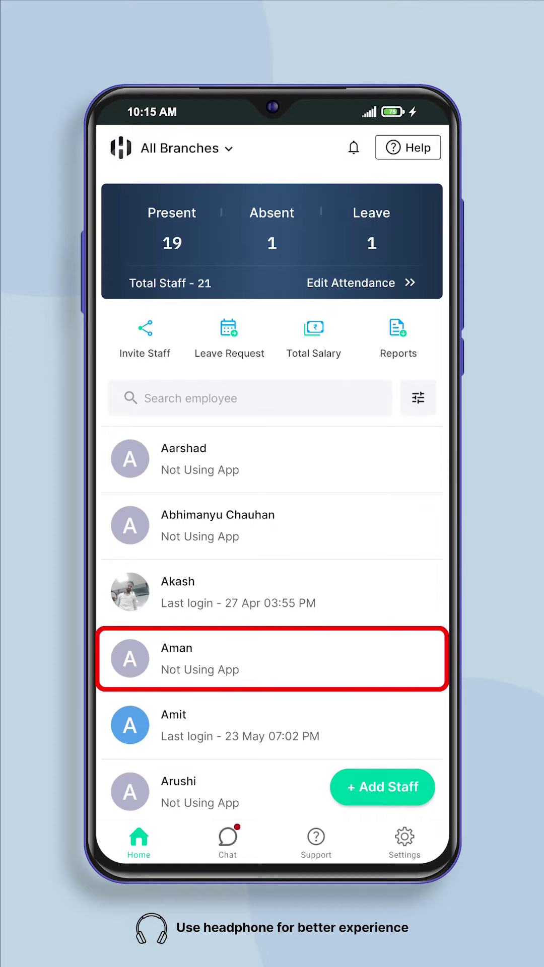
# Open Aman's employee page and his full staff profile details.
pyautogui.click(343, 652)
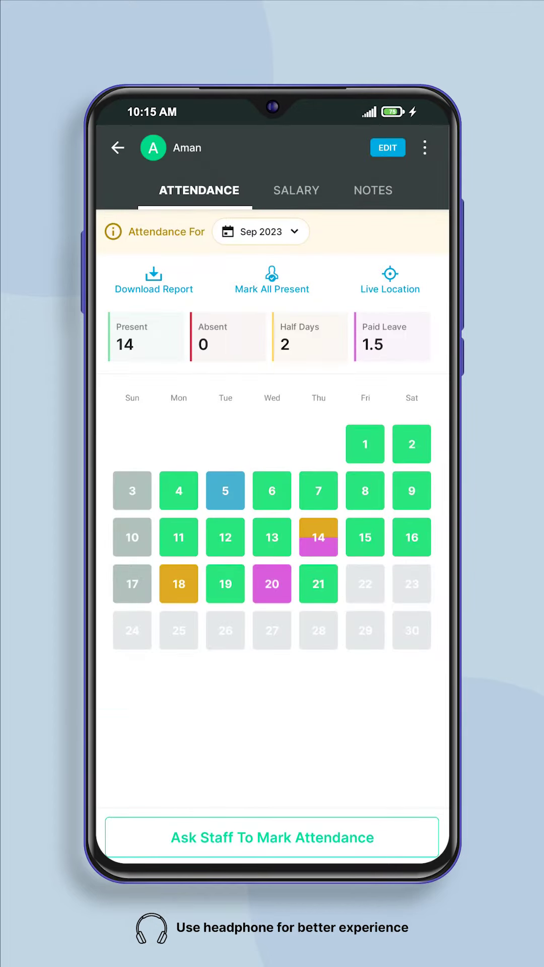
pyautogui.click(387, 149)
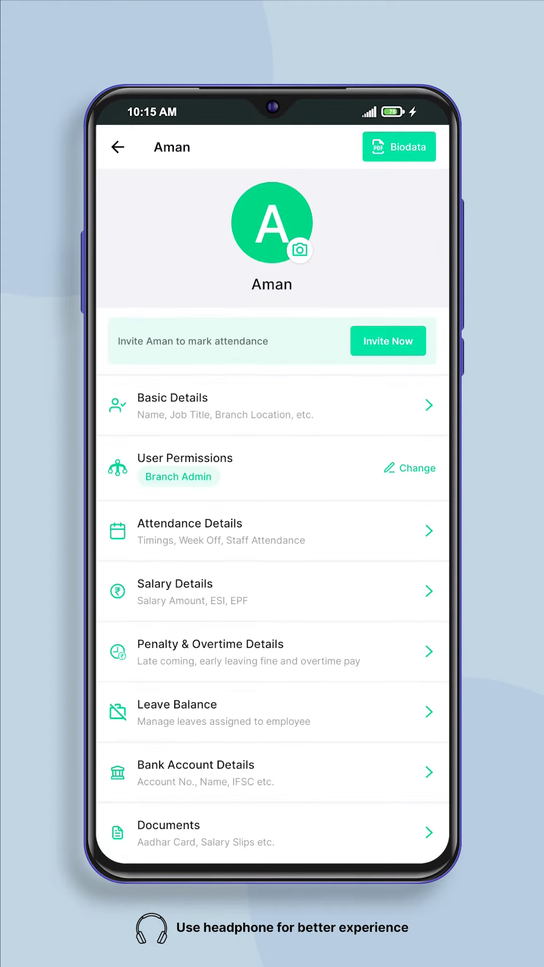
pyautogui.scroll(-3, 272, 500)
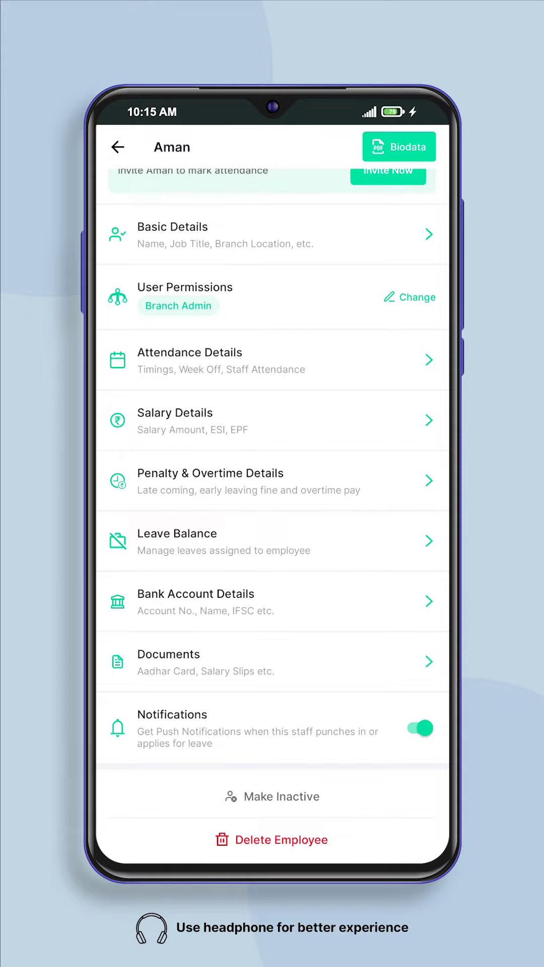
# Start a new Background Verification document for Aman and browse existing phone files.
pyautogui.click(347, 659)
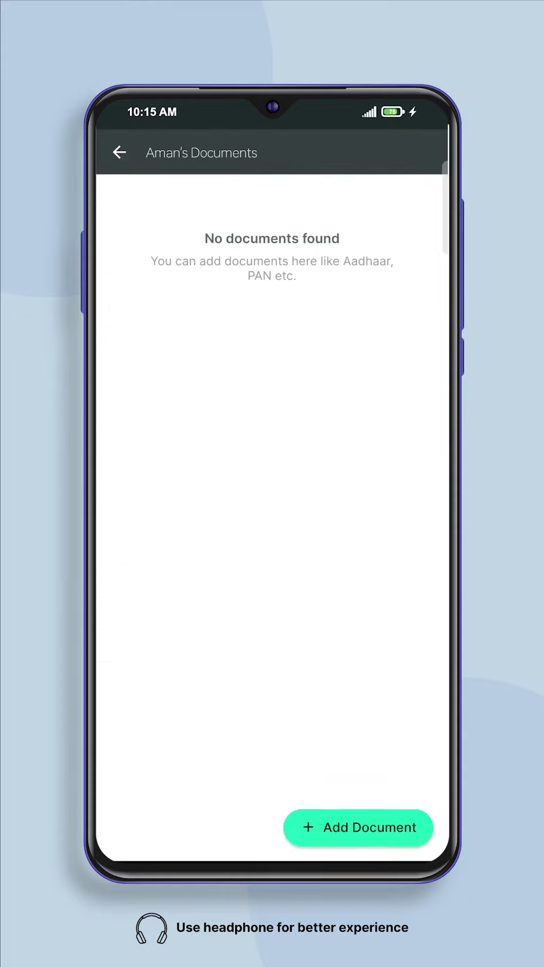
pyautogui.click(359, 828)
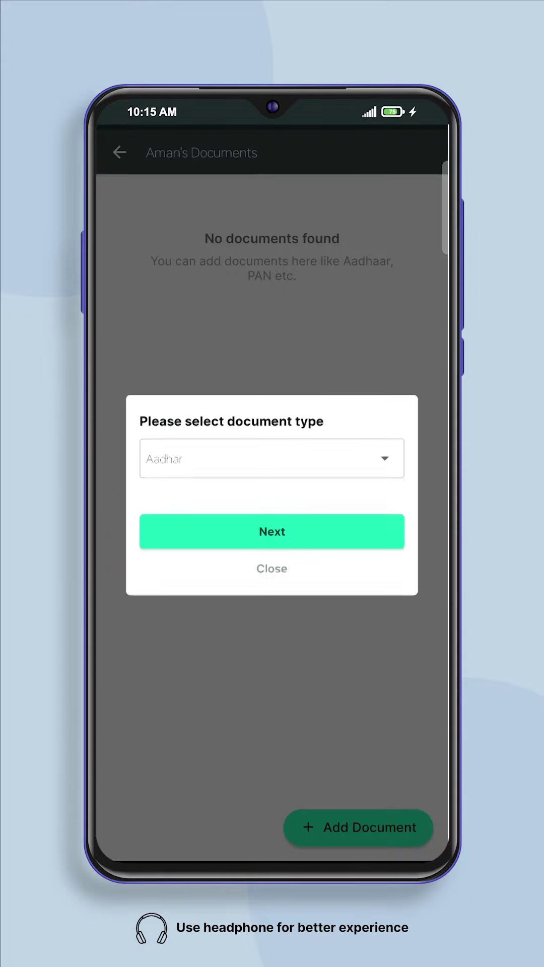
pyautogui.click(271, 459)
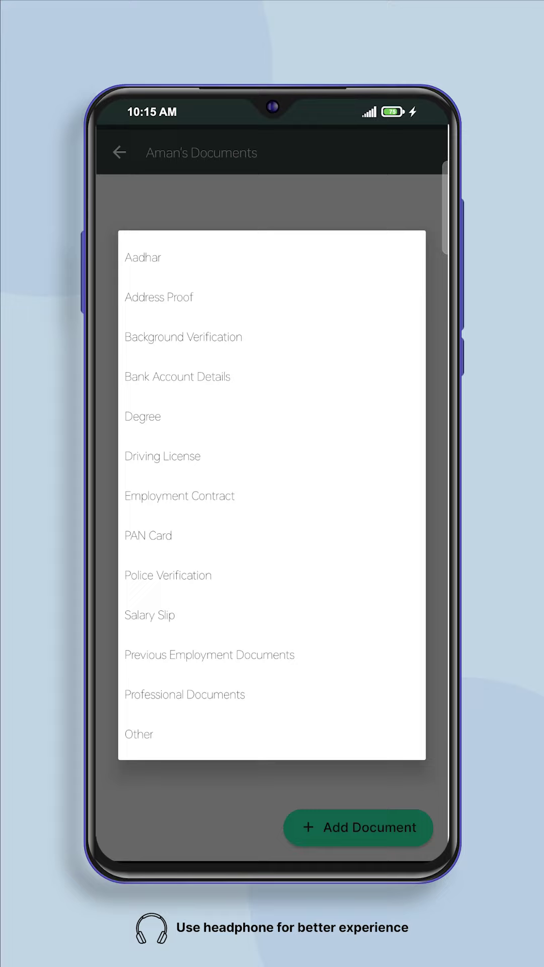
pyautogui.click(309, 344)
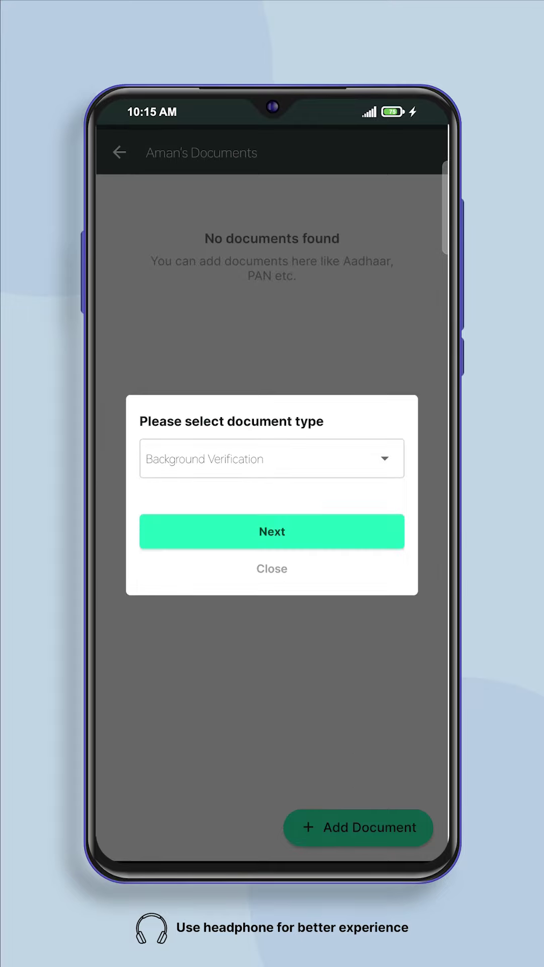
pyautogui.click(273, 532)
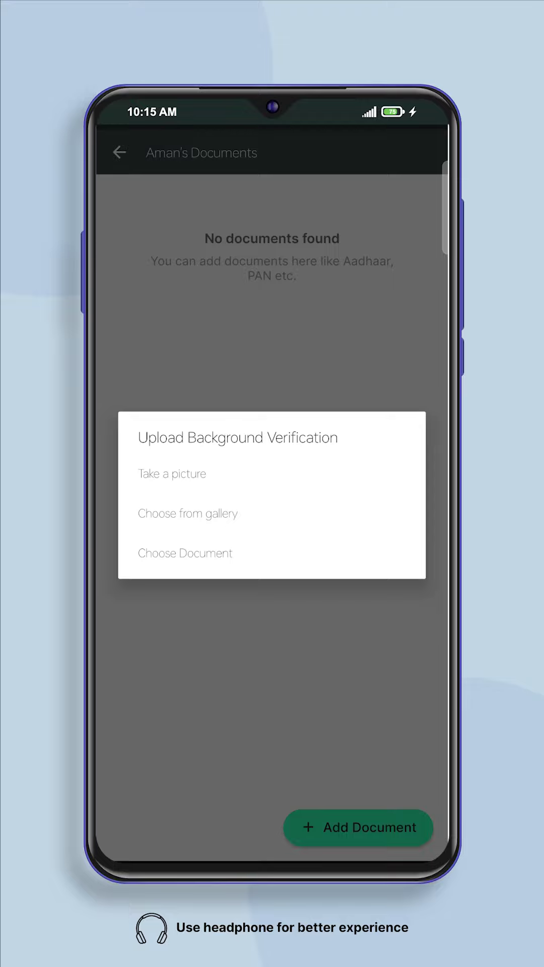
pyautogui.click(245, 552)
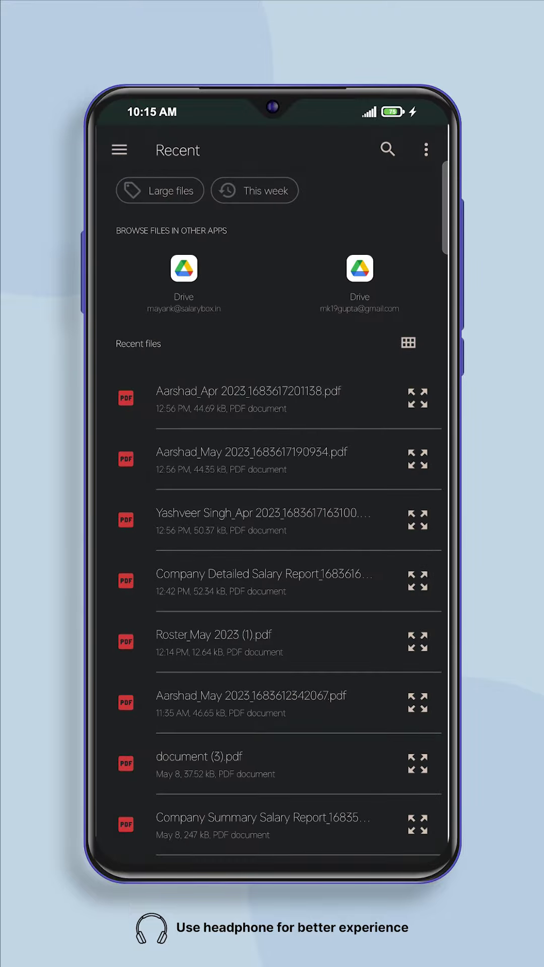
# Upload the Aarshad_Apr 2023 PDF from recent files.
pyautogui.click(247, 398)
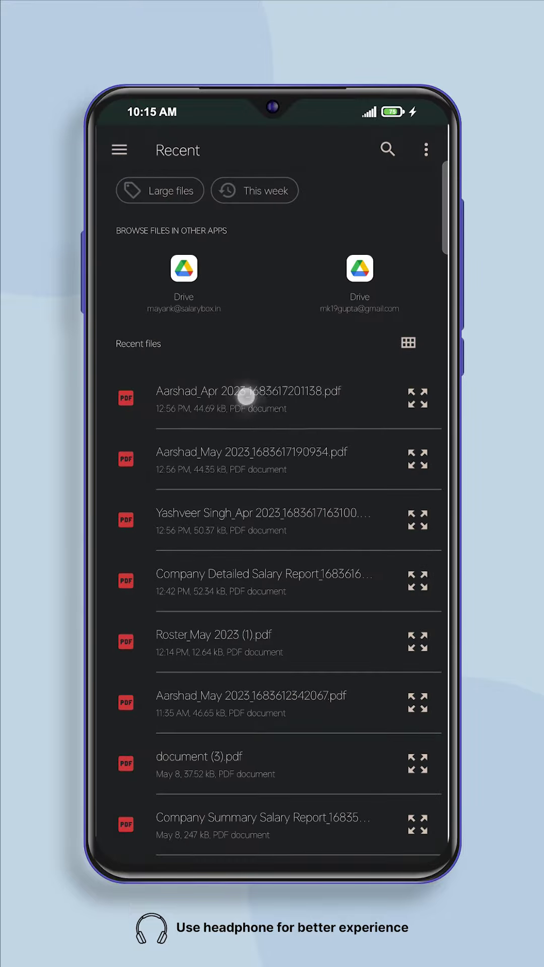